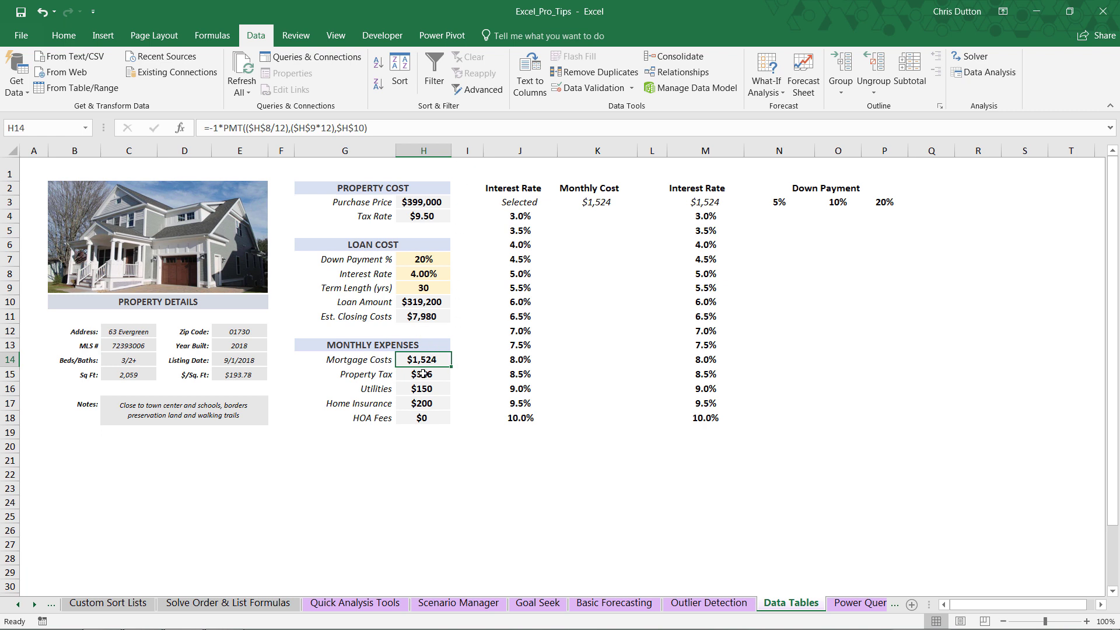
Step: Enter 30 as the down payment percentage in H7 and 5 as the interest rate in H8
click(409, 260)
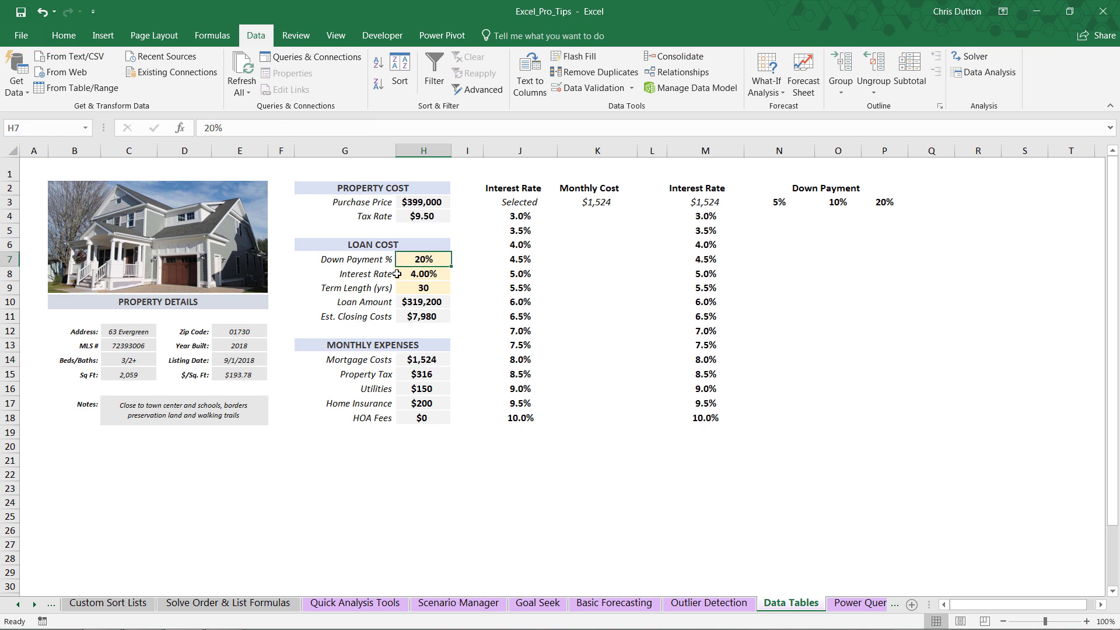
click(425, 275)
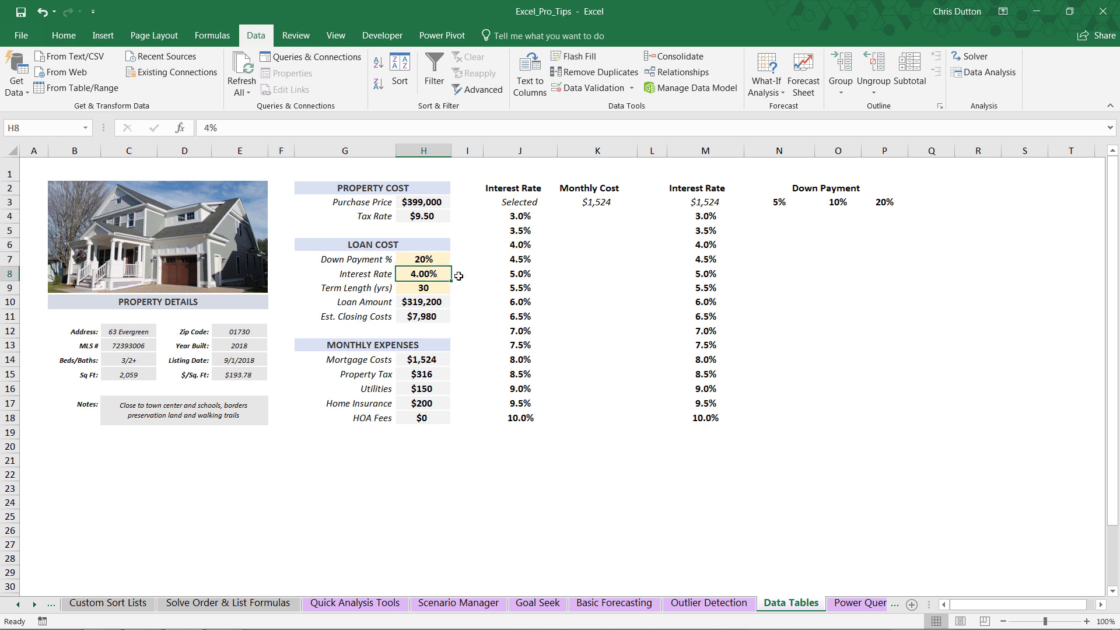
click(421, 260)
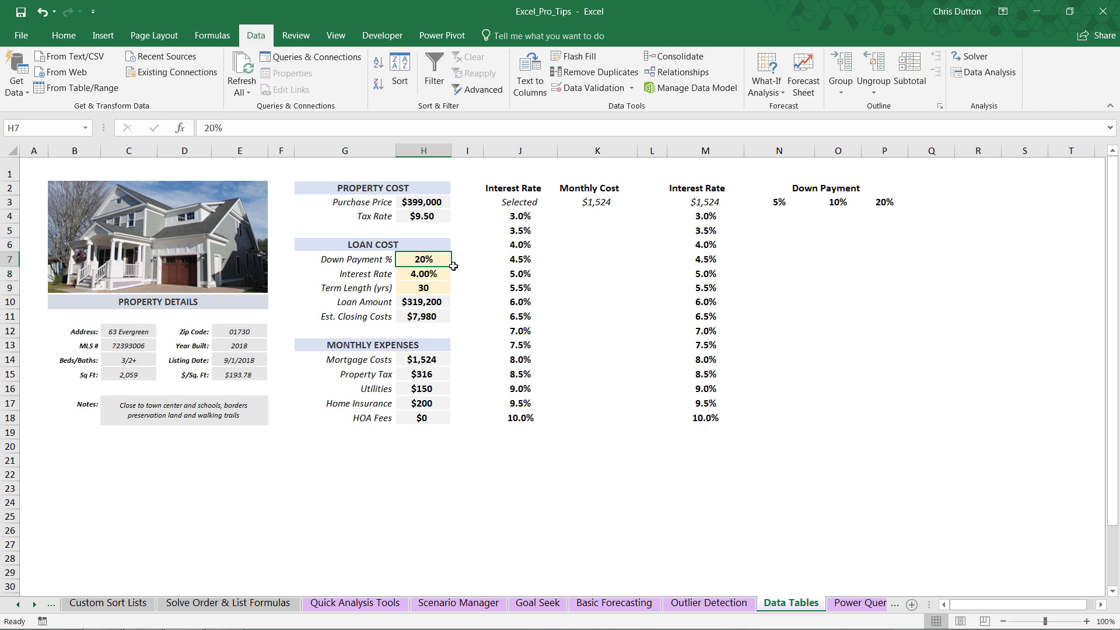
text(30)
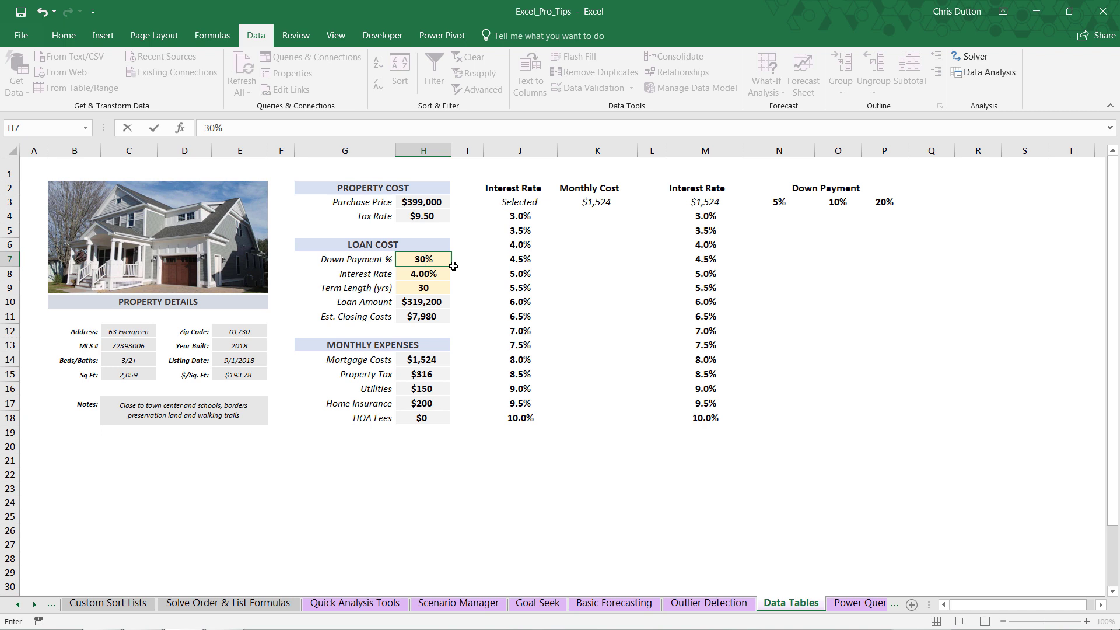
key(Return)
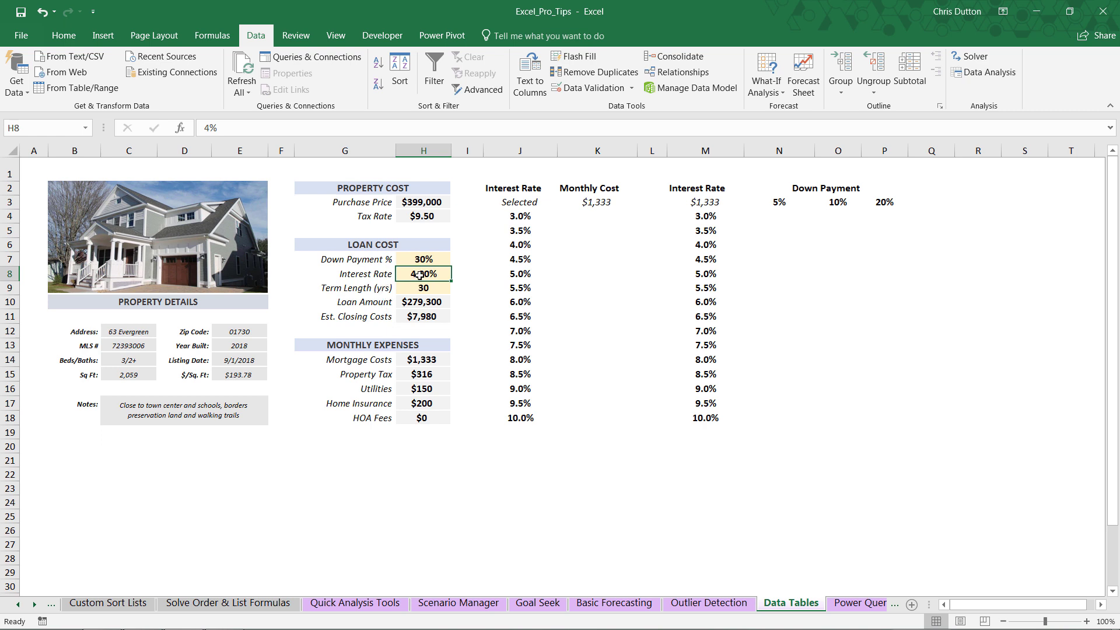
text(5)
key(Return)
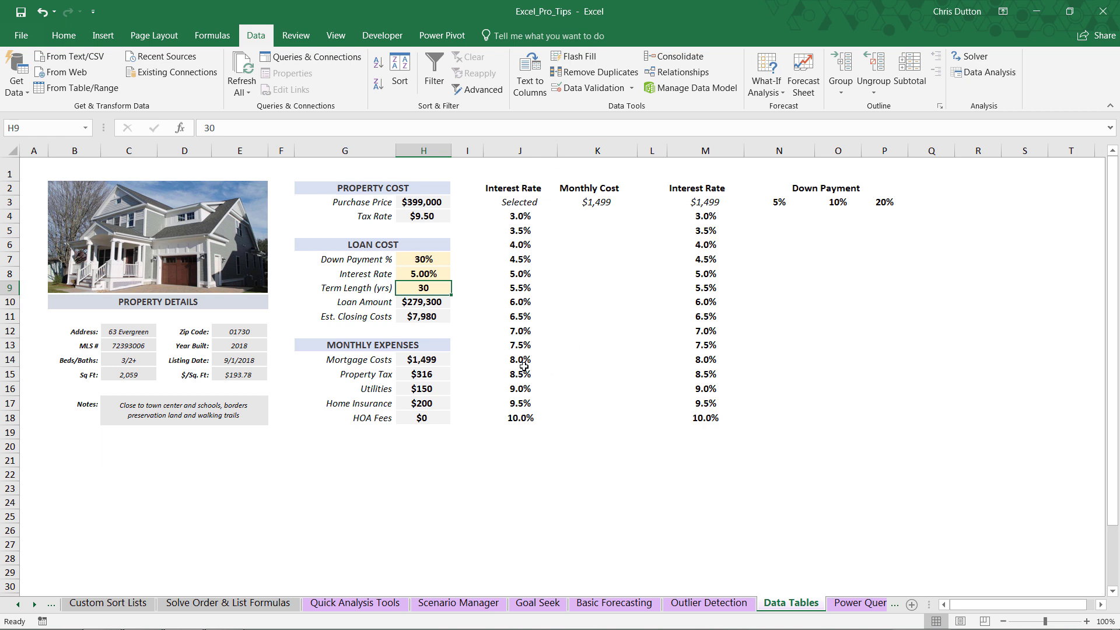
Step: Clear the old interest rates below 3.0% from J5:J18
drag(521, 217, 512, 410)
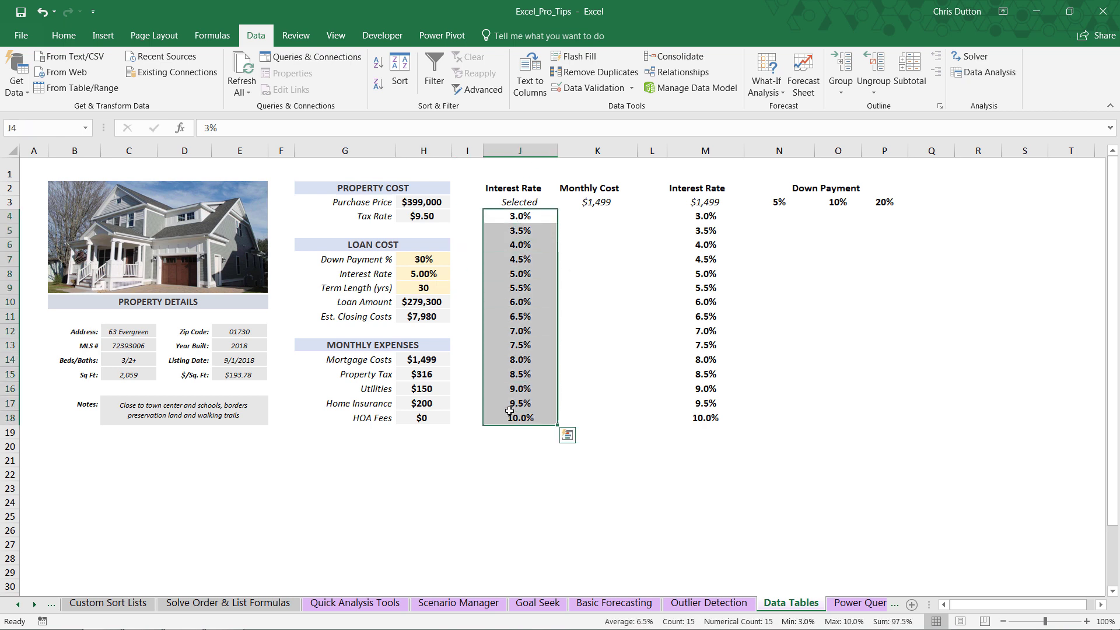
drag(520, 214, 520, 416)
drag(511, 416, 512, 231)
key(Delete)
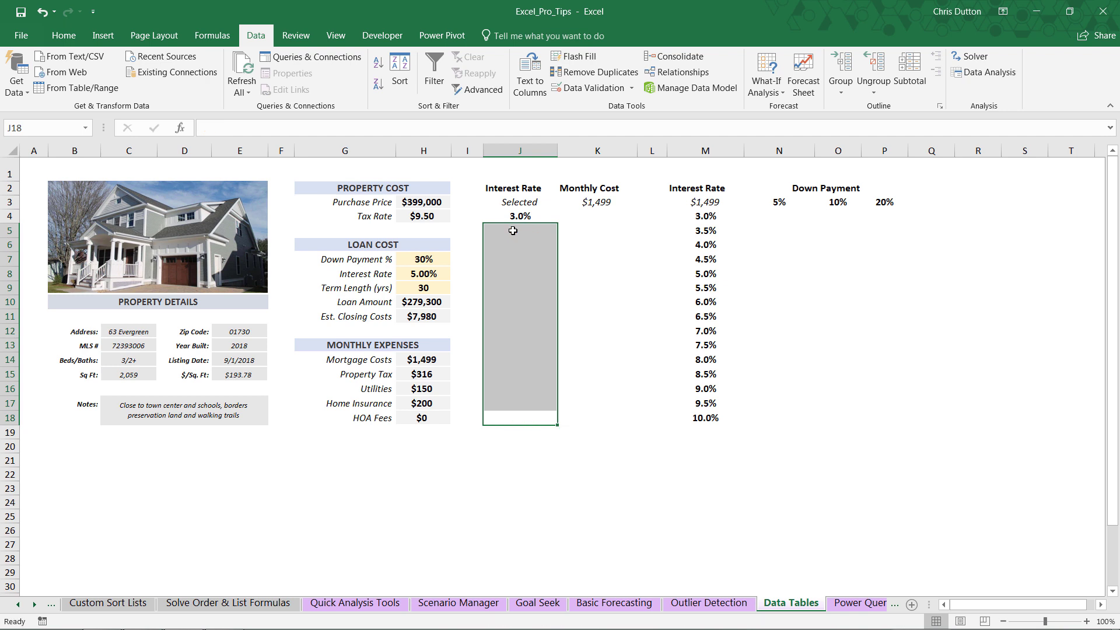
Step: Fill column J from 3.0% as a linear column series with step .5% and stop 10%
click(519, 217)
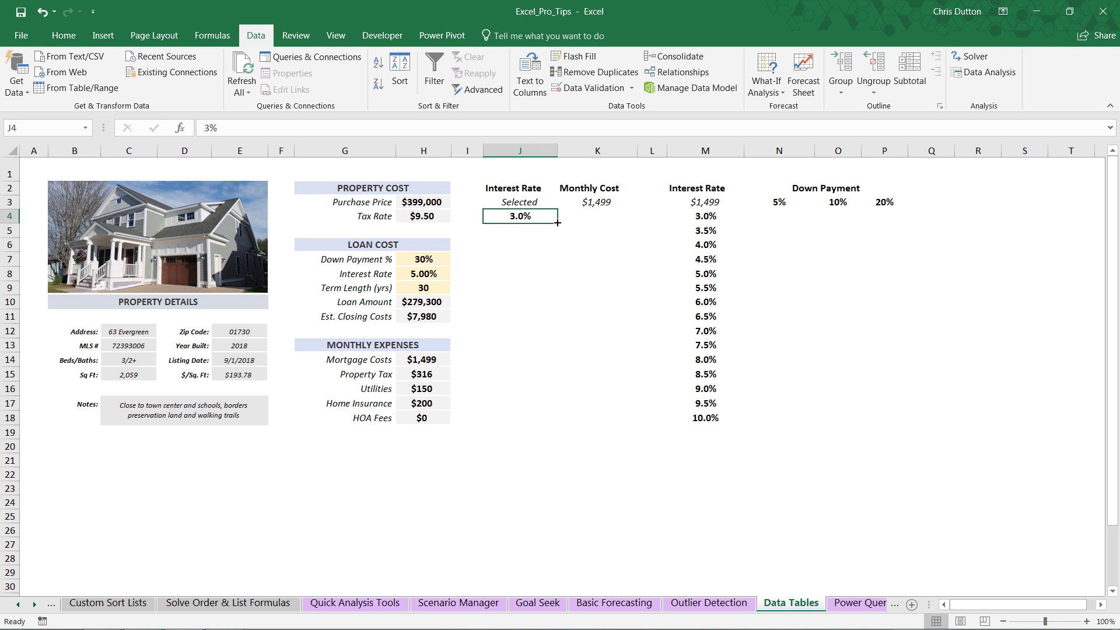
mouse_move(557, 223)
mouse_down()
mouse_move(556, 247)
mouse_move(557, 226)
mouse_up()
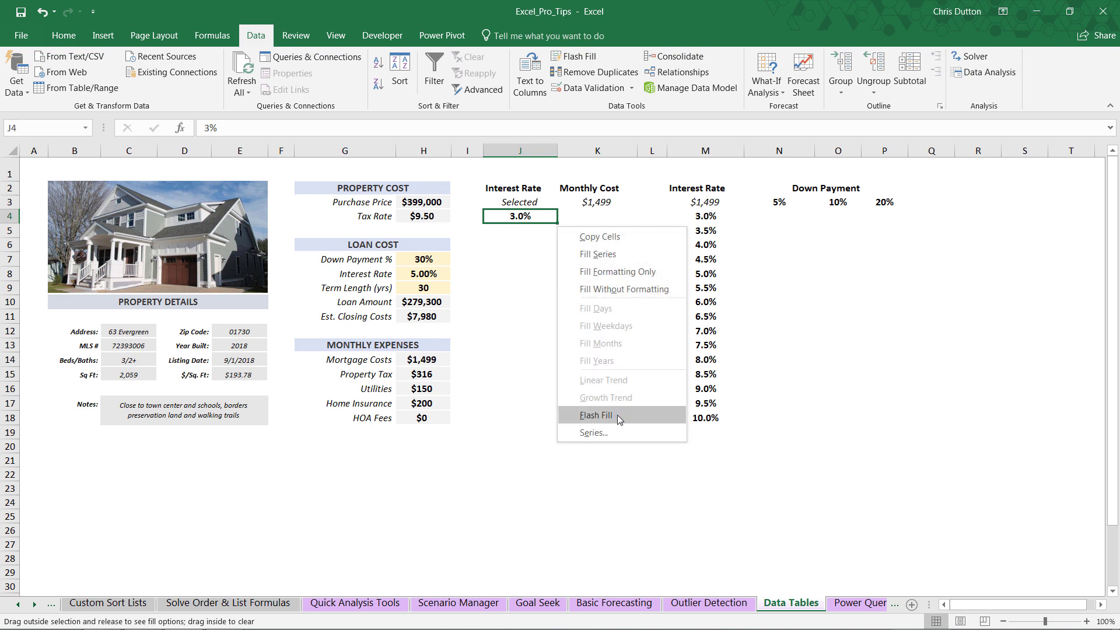
click(593, 432)
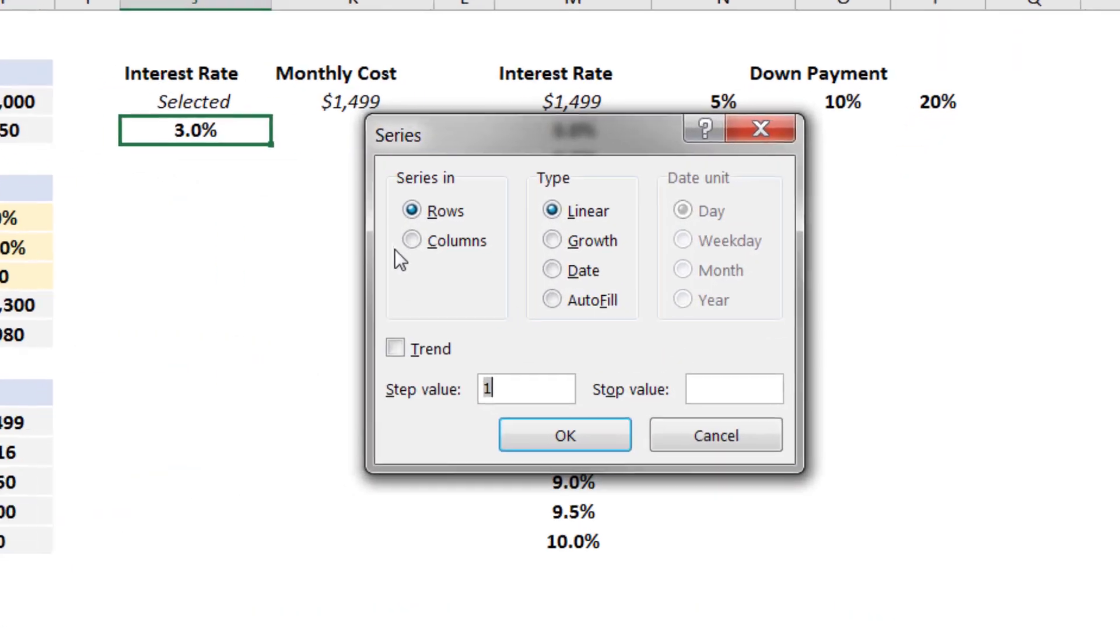
click(411, 240)
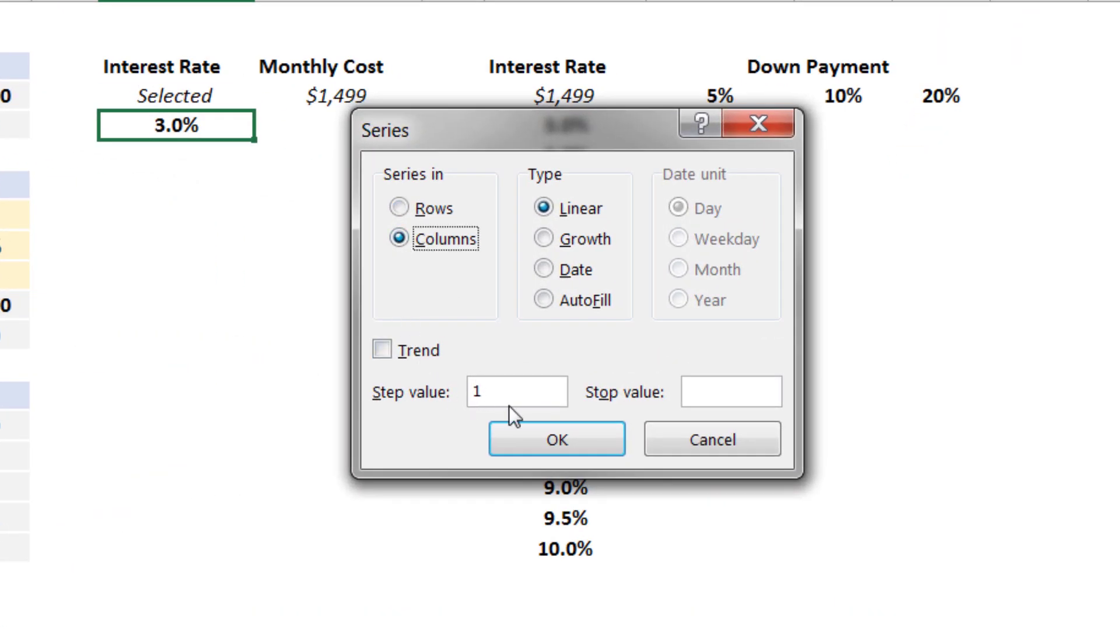
double_click(493, 398)
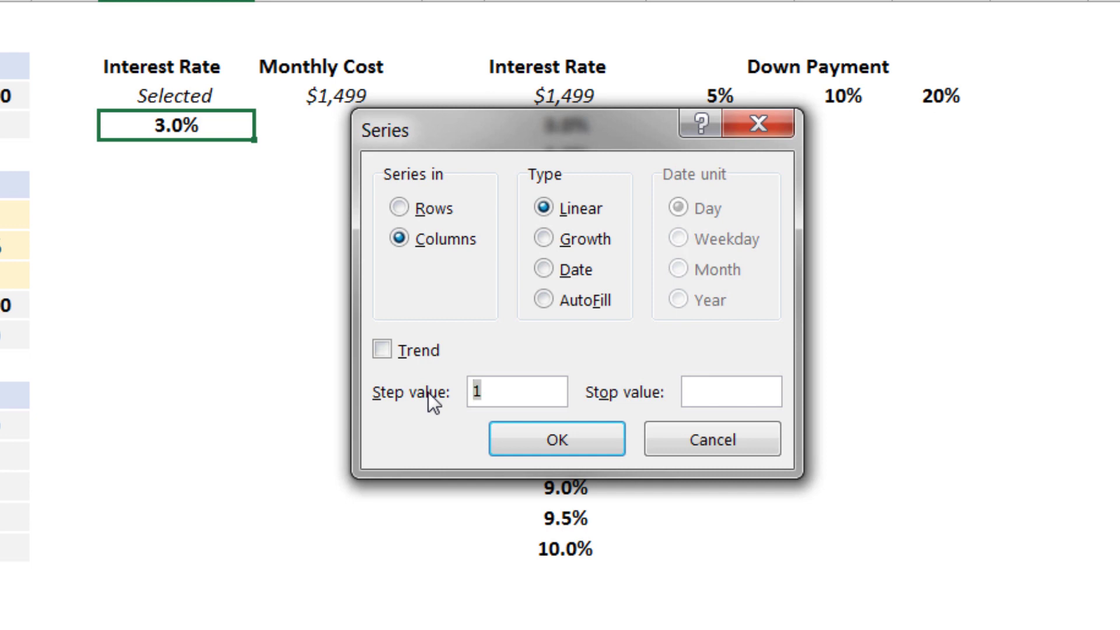
key(BackSpace)
text(.5%)
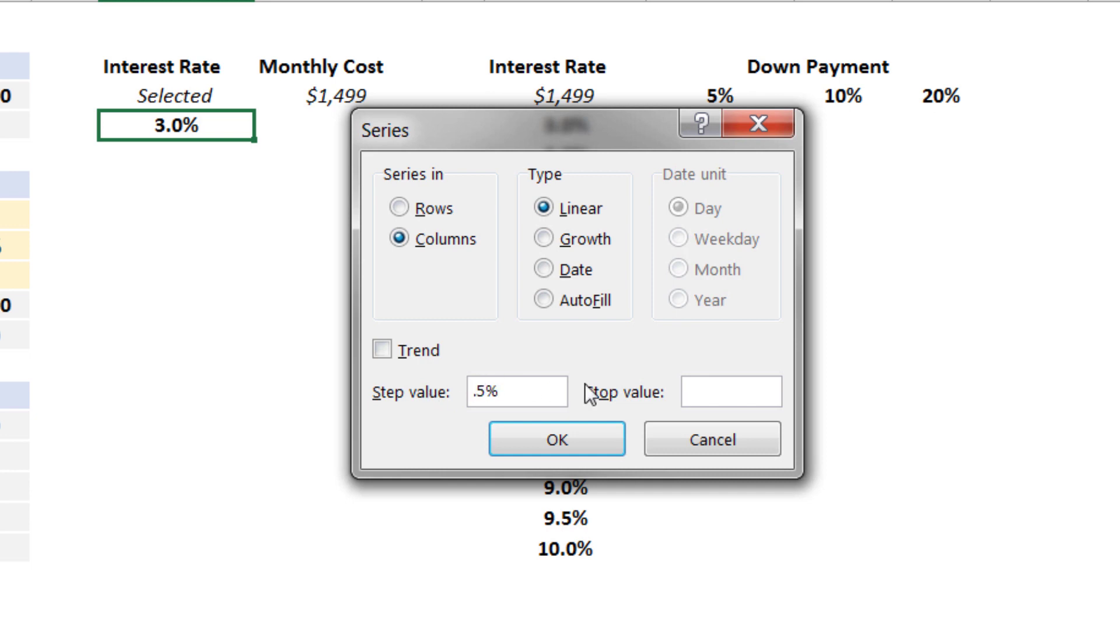
click(712, 380)
click(559, 439)
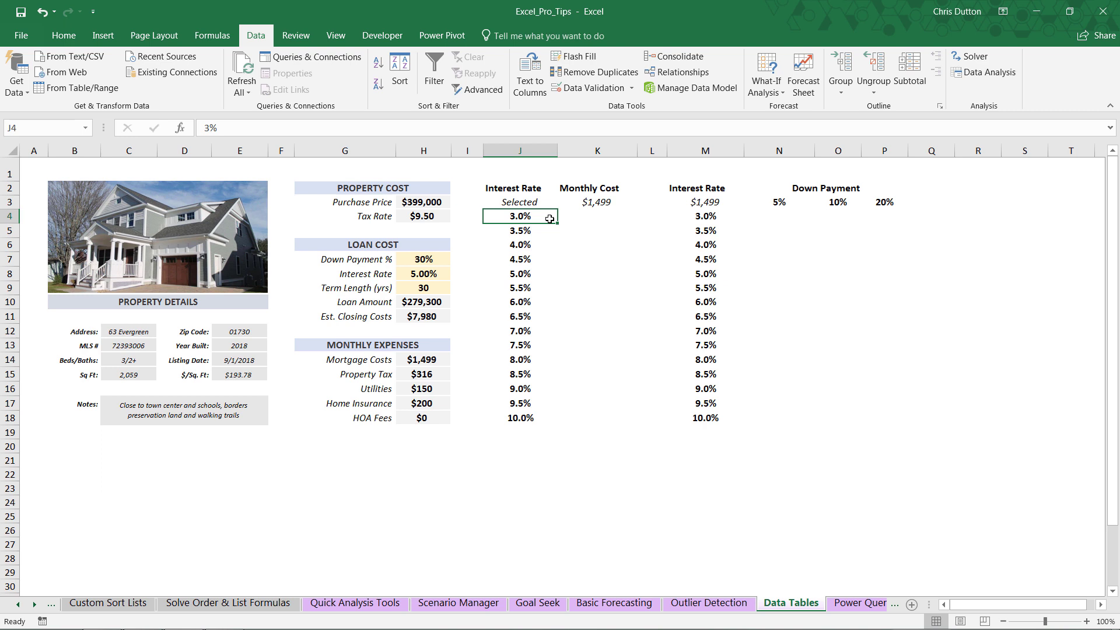
Step: Confirm K3 holds =$H$14 for the mortgage cost, then select the block J3:K18
drag(577, 218, 582, 418)
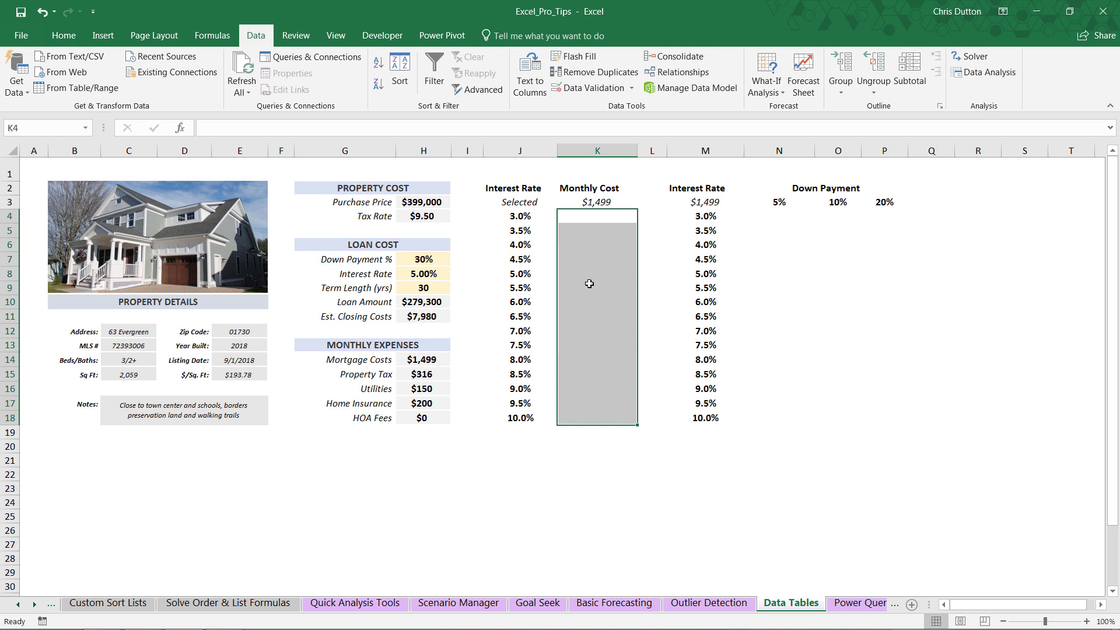
drag(525, 218, 519, 418)
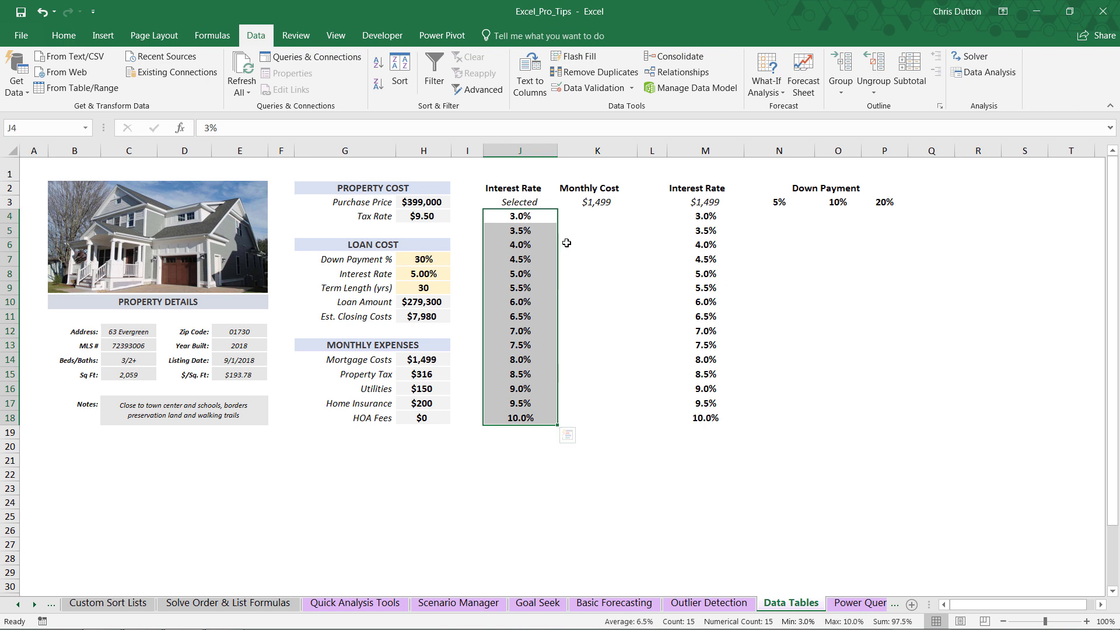
click(596, 206)
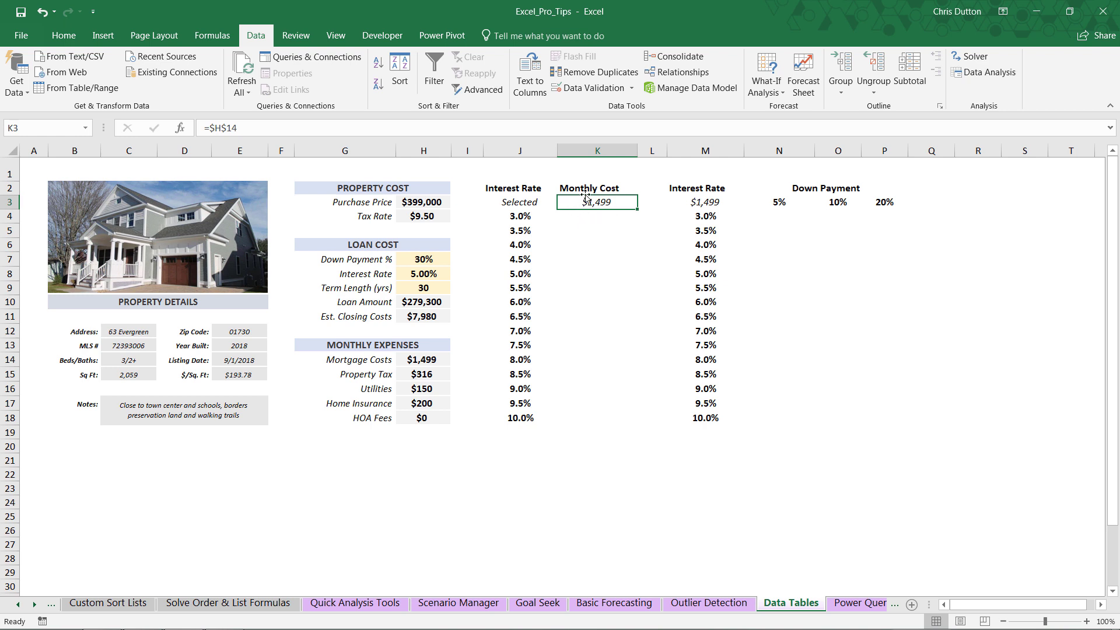
click(419, 128)
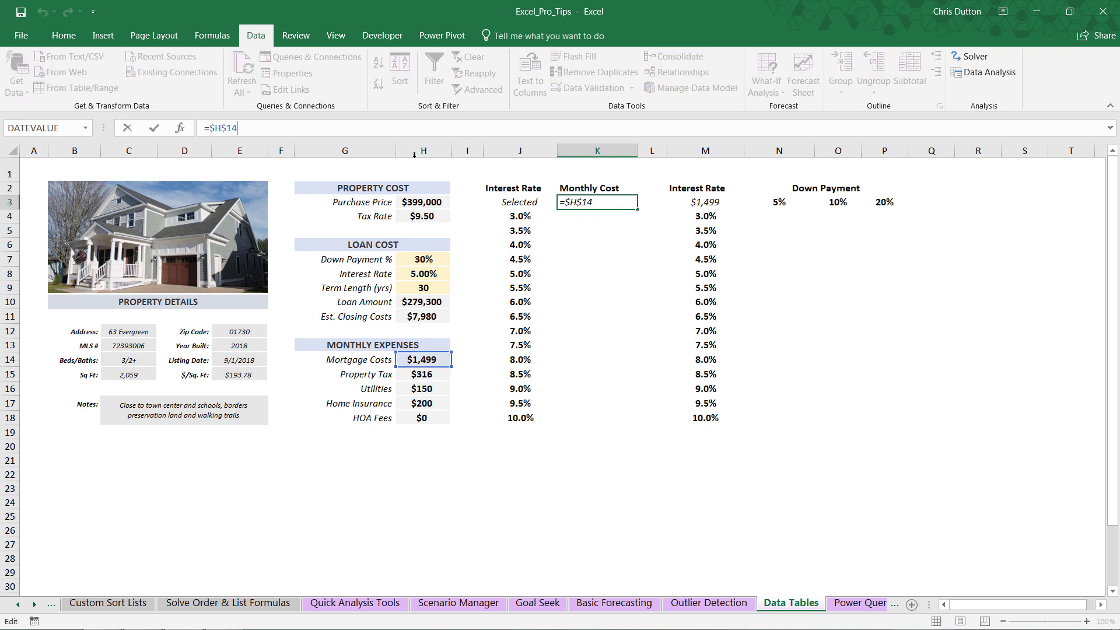
key(Return)
click(571, 200)
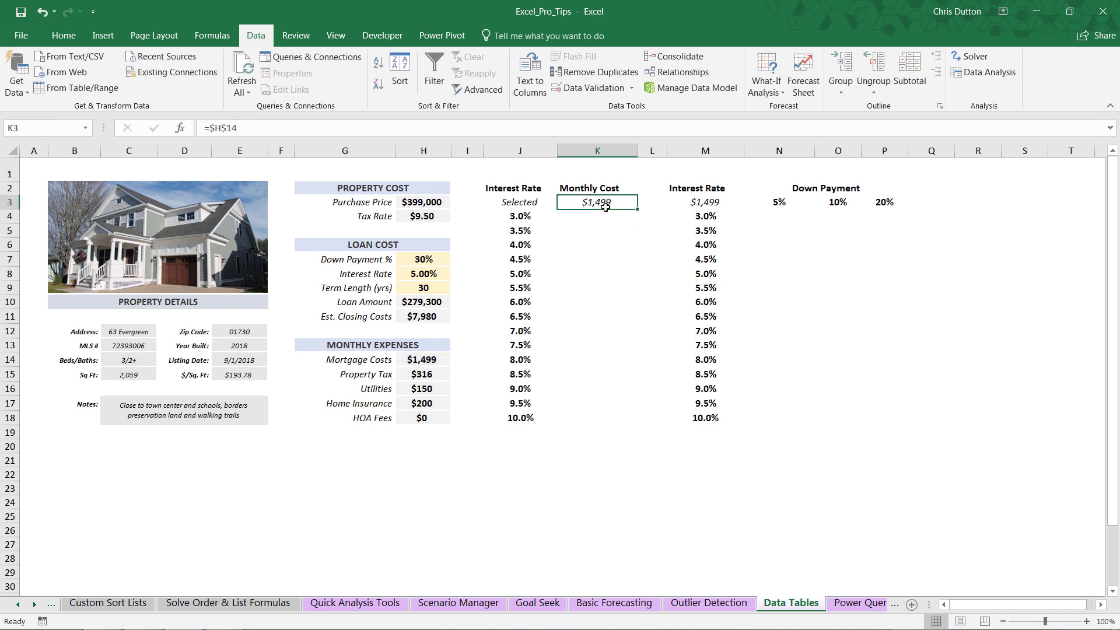
drag(511, 202, 589, 419)
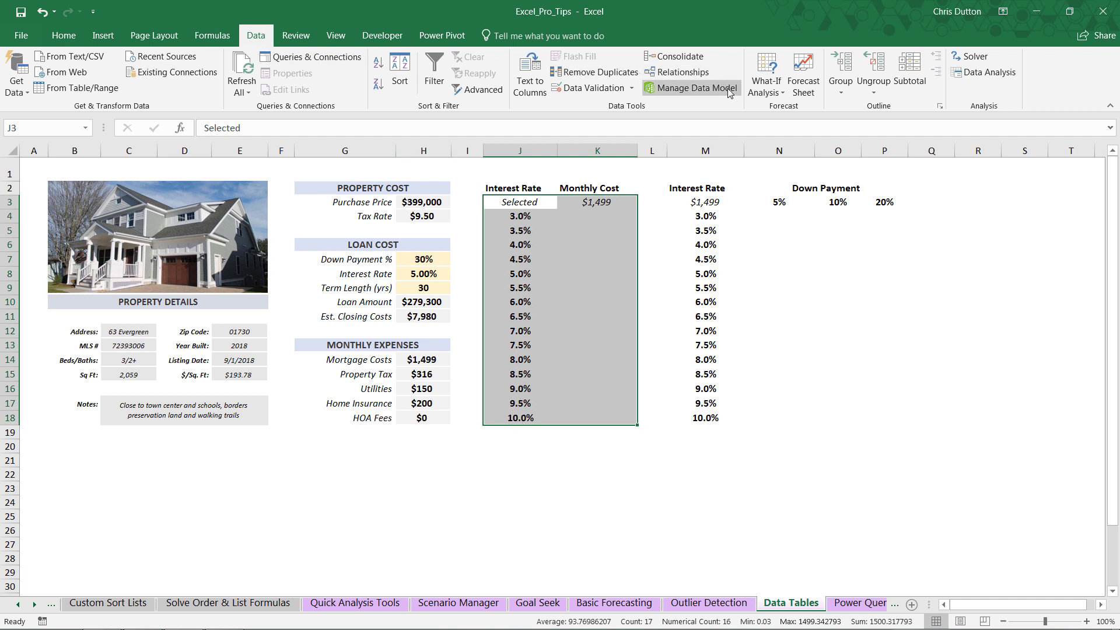
Step: Create a one-variable data table on J3:K18 with column input cell $H$8
click(767, 85)
click(782, 138)
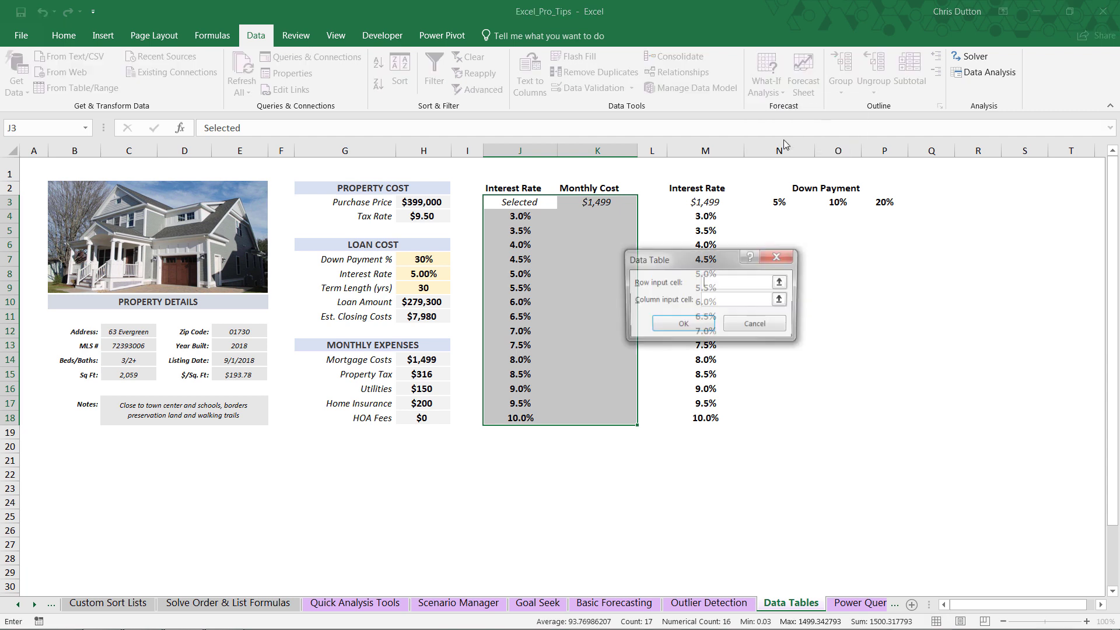
drag(701, 257, 729, 246)
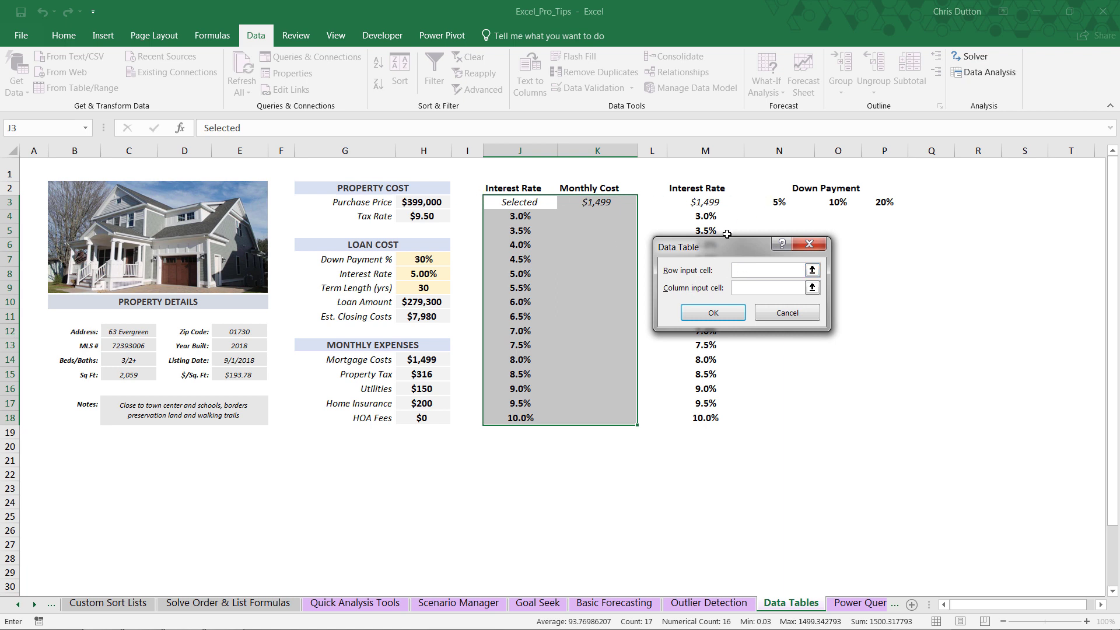
click(738, 287)
click(812, 288)
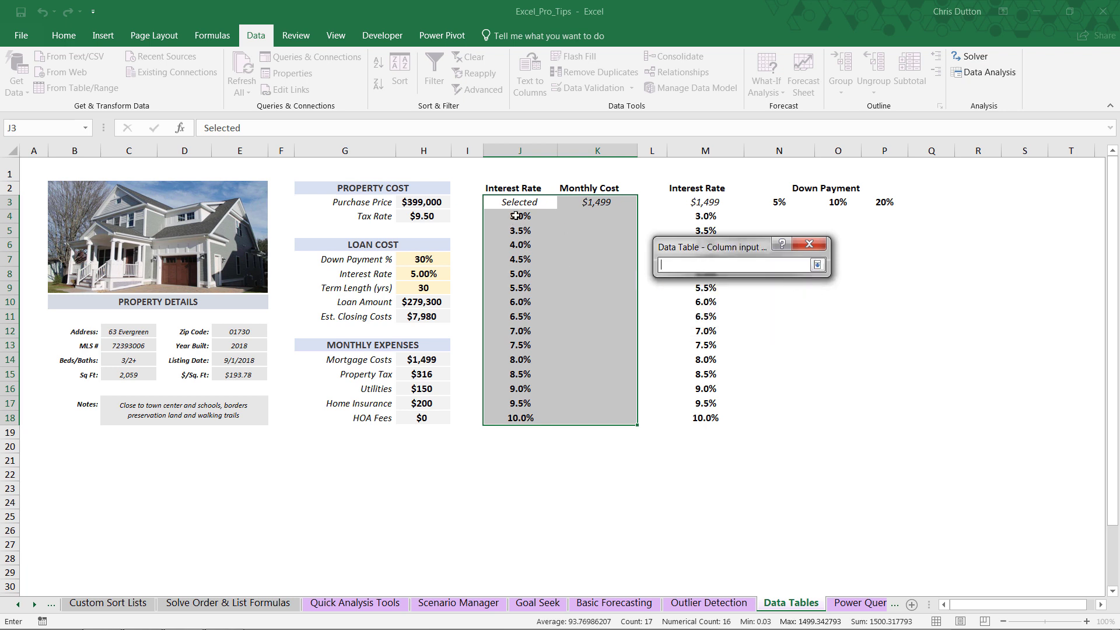
mouse_move(516, 217)
mouse_down()
mouse_move(520, 420)
mouse_move(520, 222)
mouse_up()
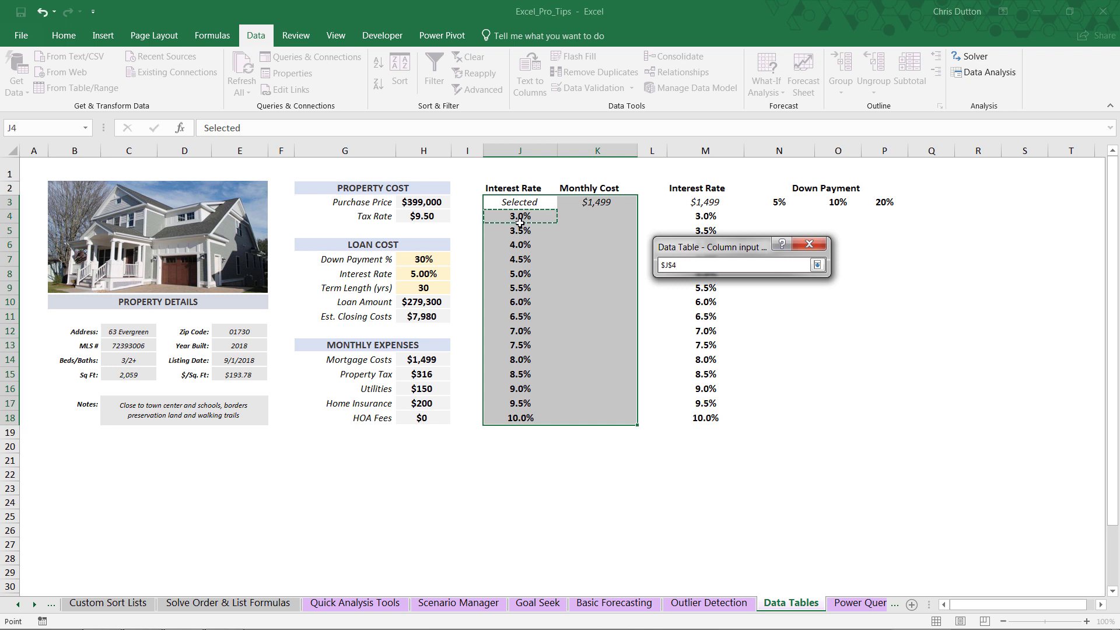
click(419, 275)
click(817, 265)
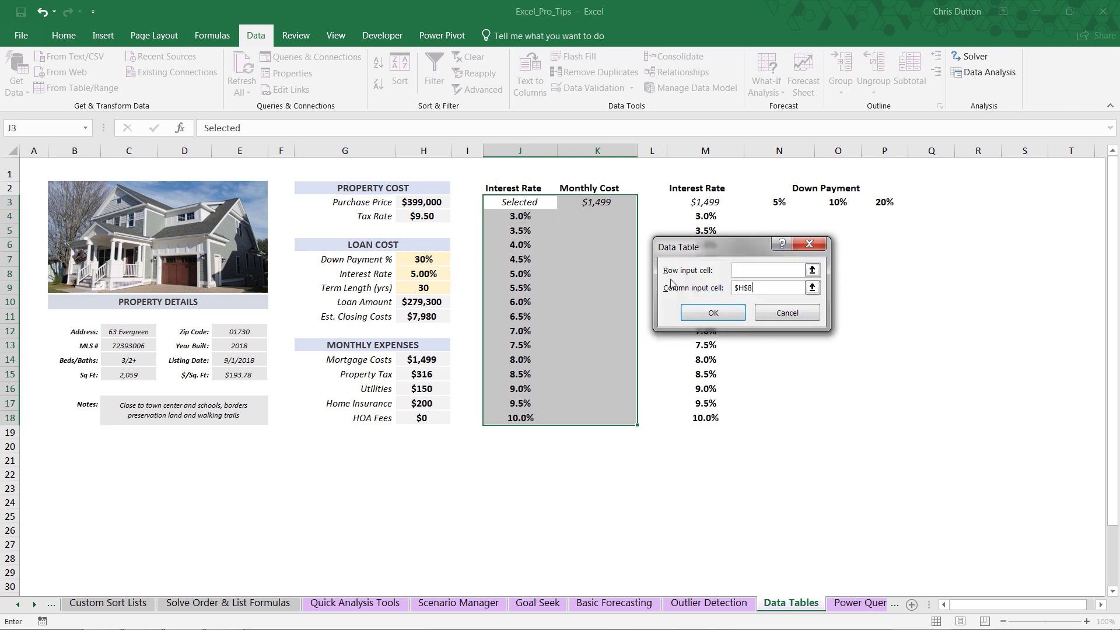
click(717, 313)
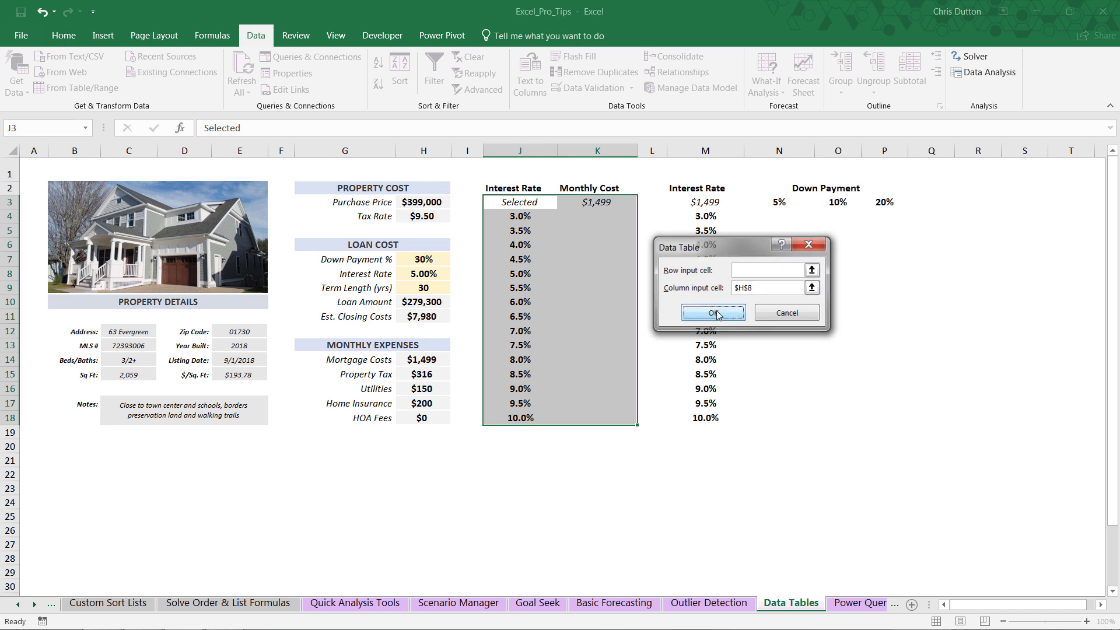
Step: Check the TABLE results in column K, including the monthly cost at 5.0% interest
click(599, 216)
click(600, 231)
click(601, 245)
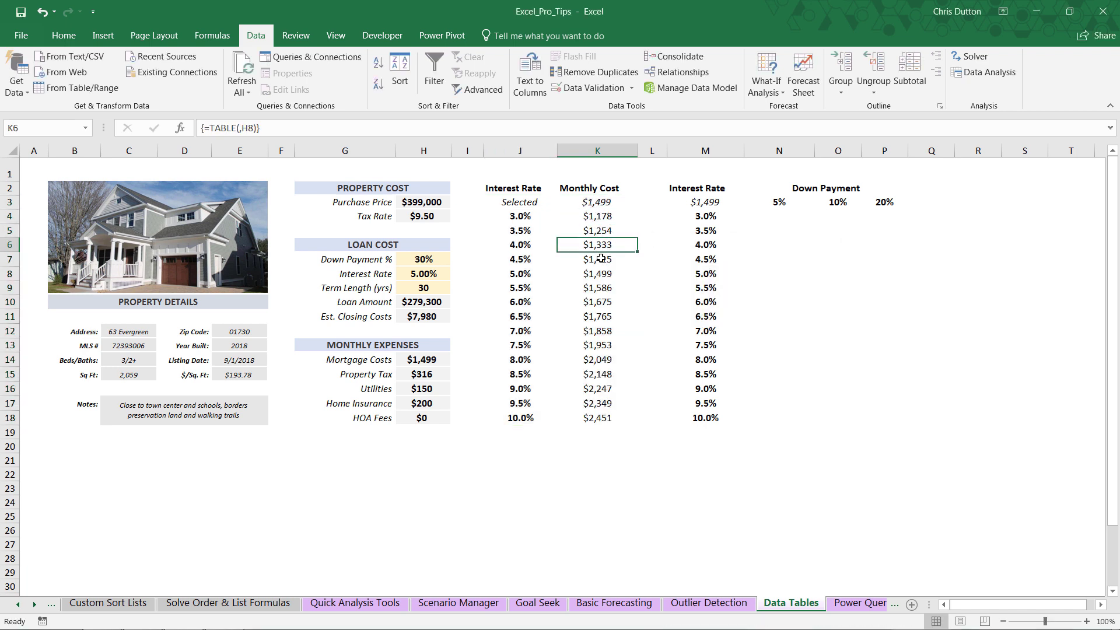
click(601, 259)
click(601, 272)
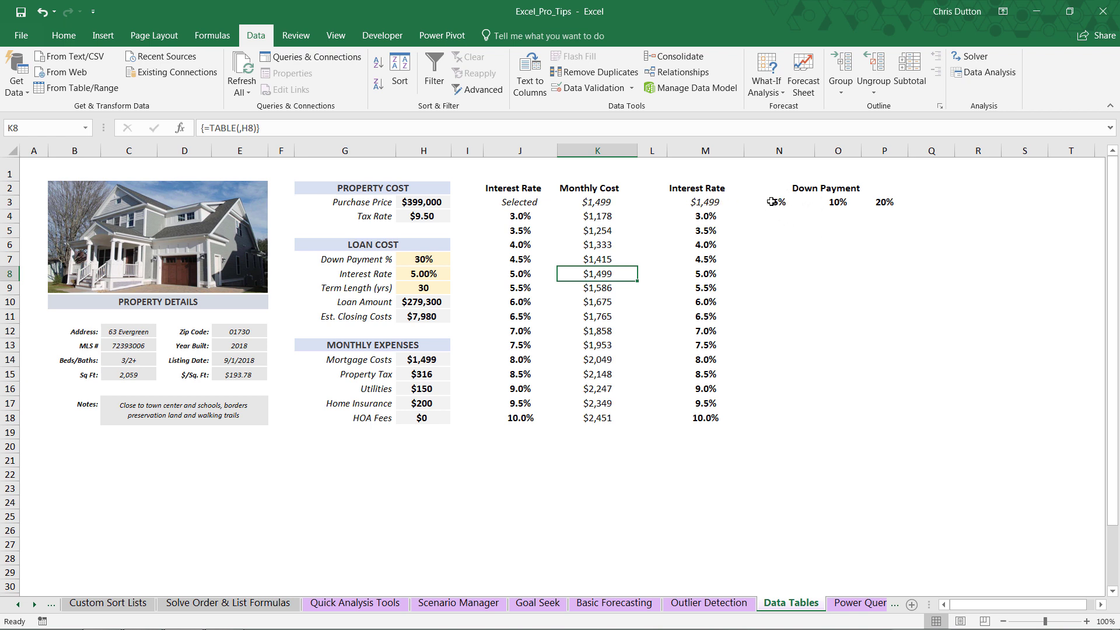
Step: Select M3:P18, open Data Table, and set the row input cell to $H$7
drag(771, 202, 882, 201)
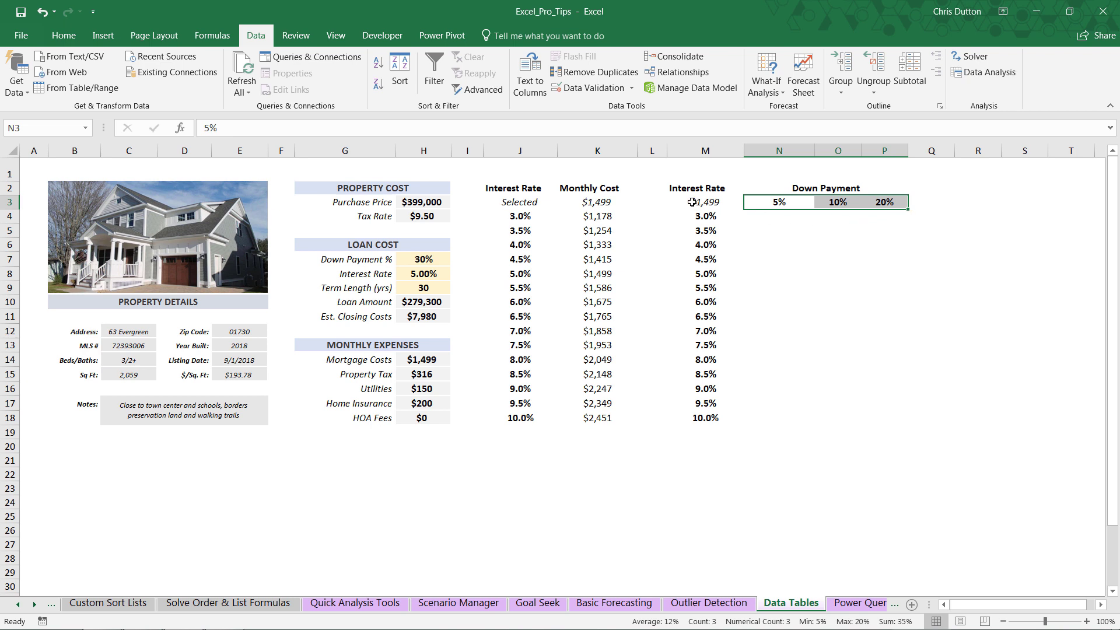
drag(692, 202, 870, 415)
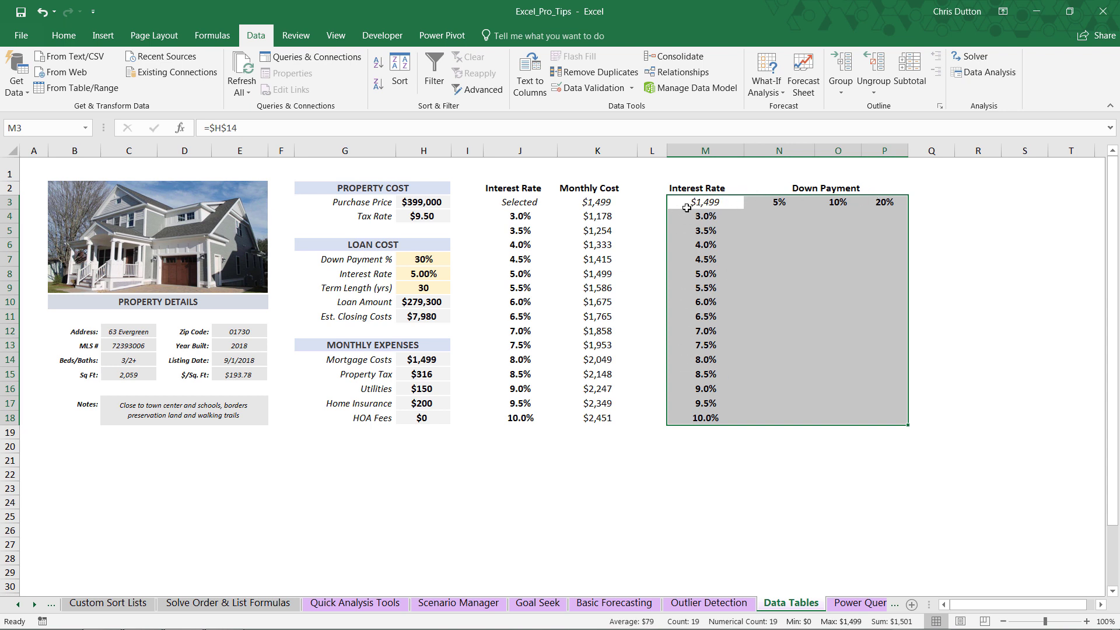
click(755, 89)
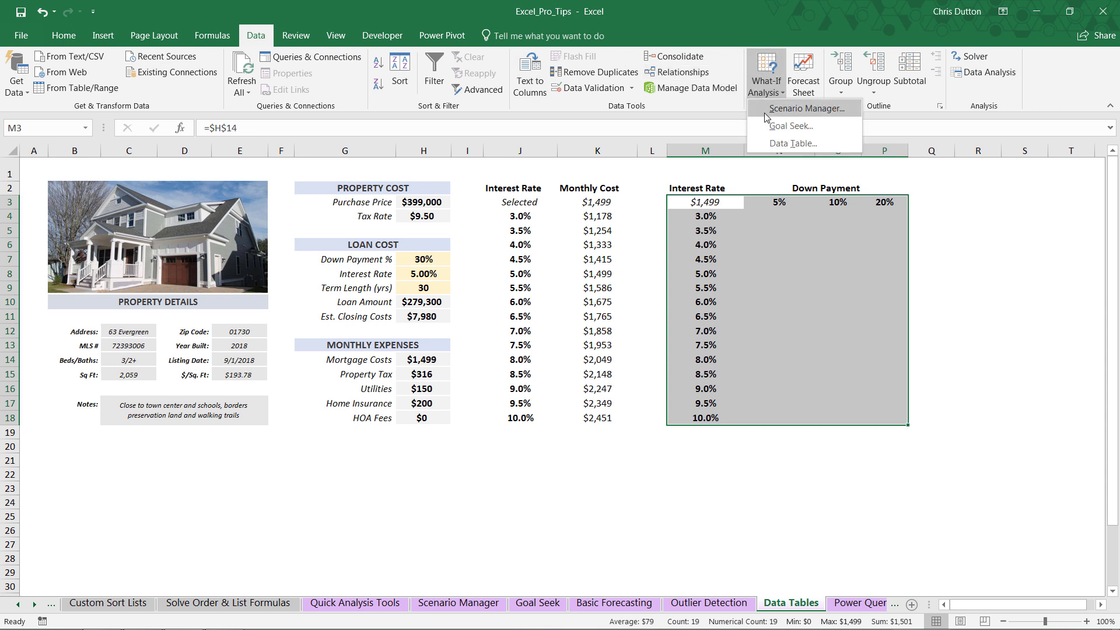
click(784, 144)
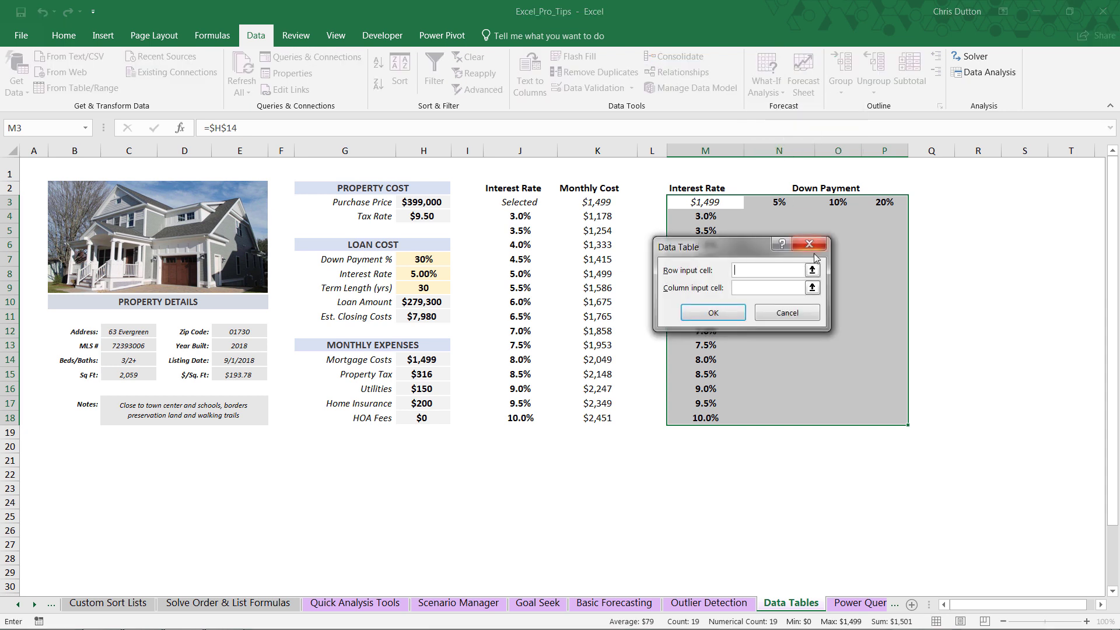
drag(755, 249, 765, 273)
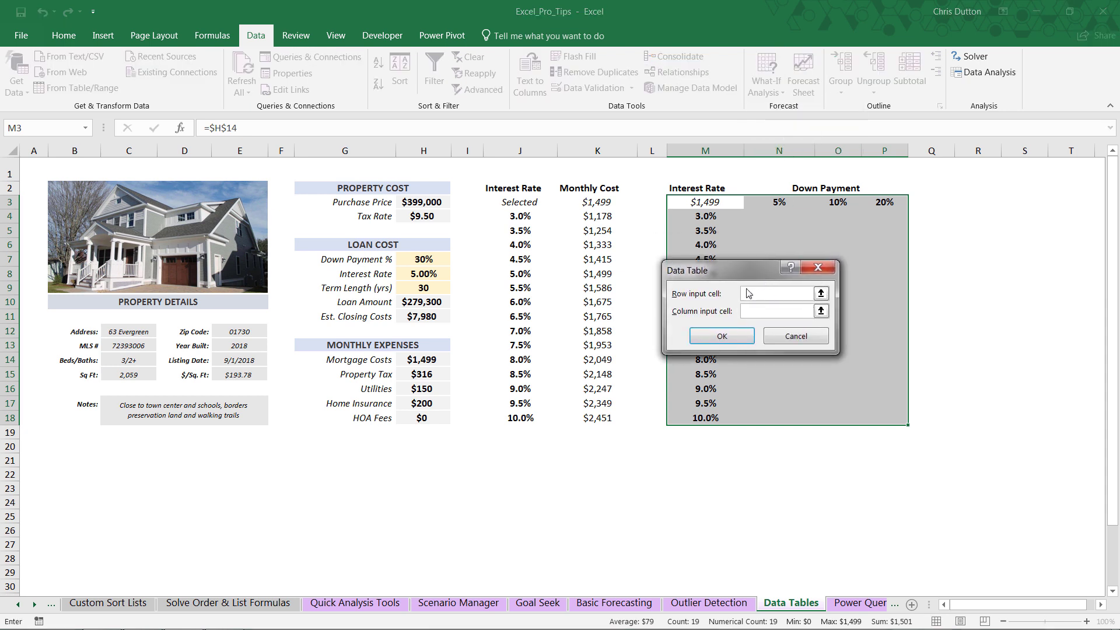
click(821, 294)
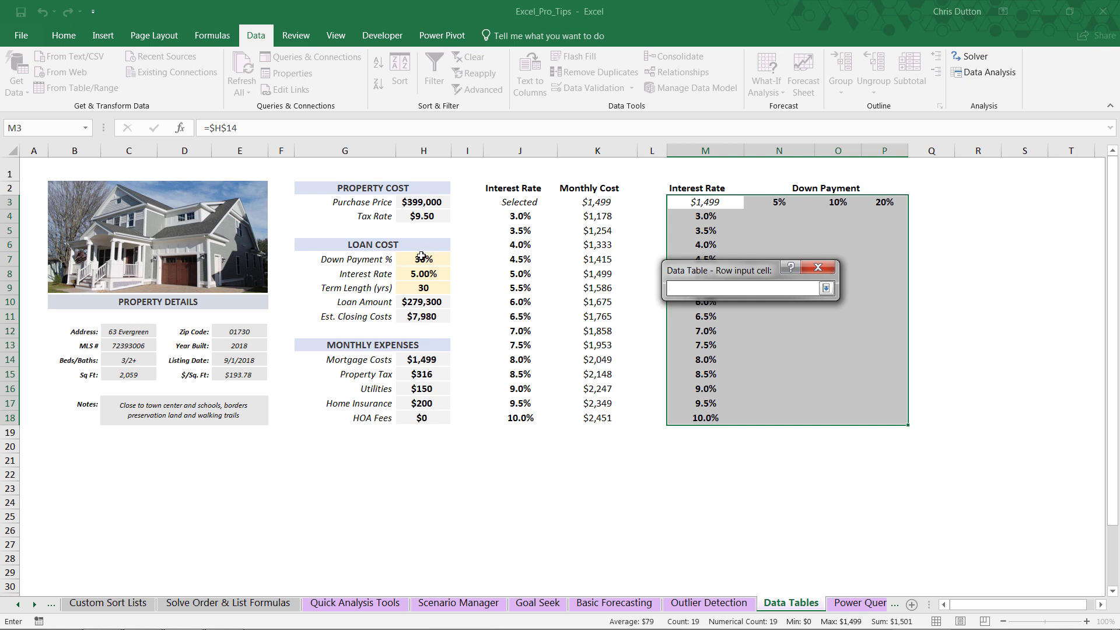
click(414, 259)
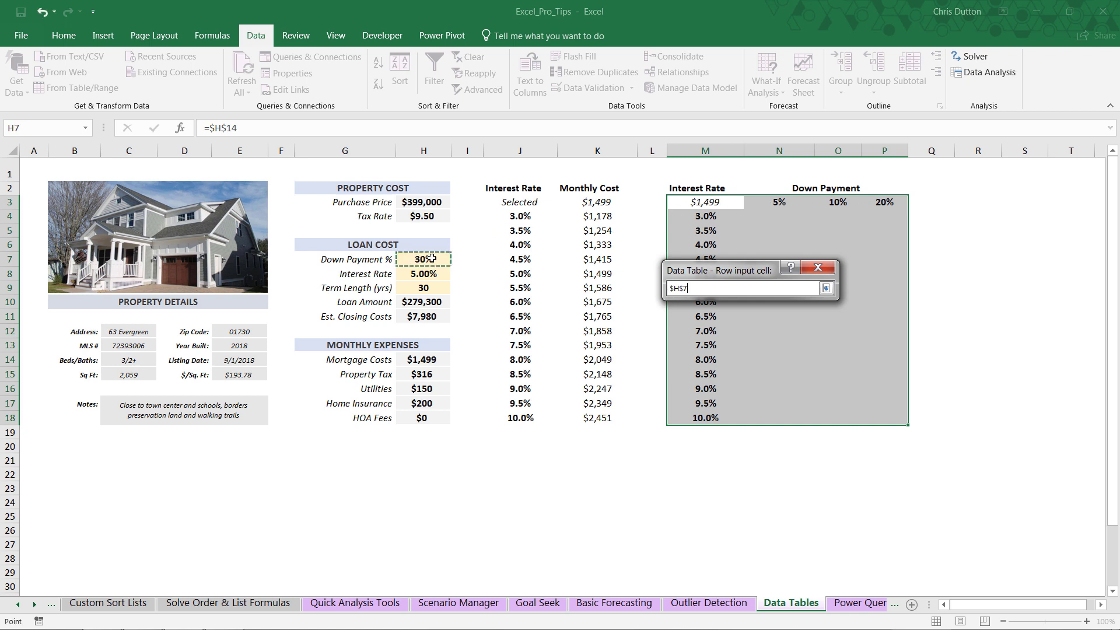
click(824, 288)
Step: Set the column input cell to $H$8, build the table, and check the N4 results
click(825, 315)
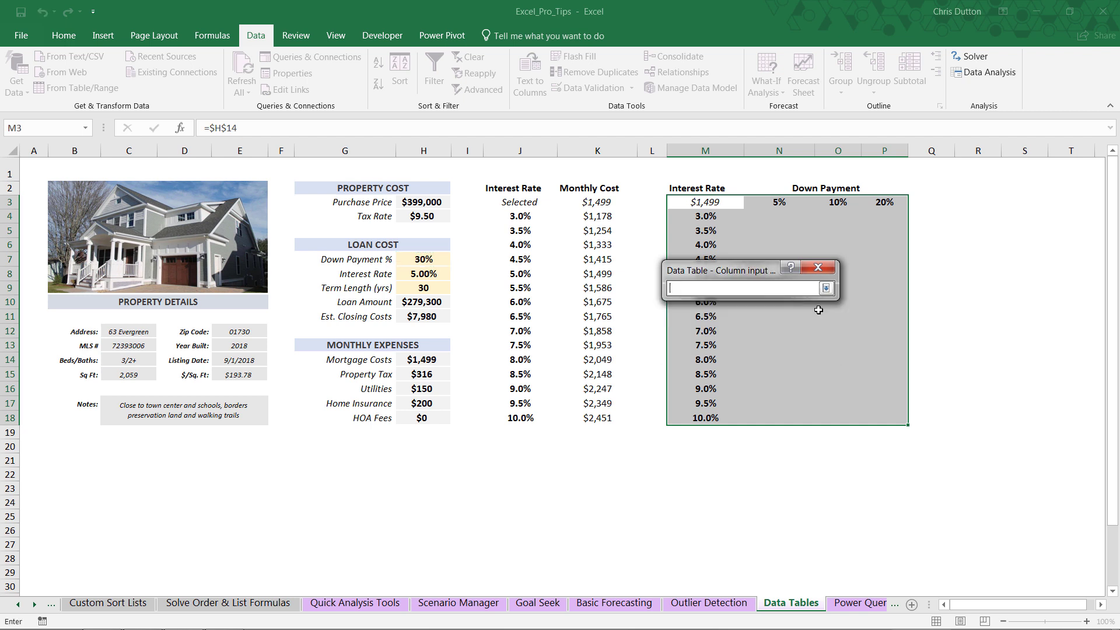
click(420, 274)
click(826, 288)
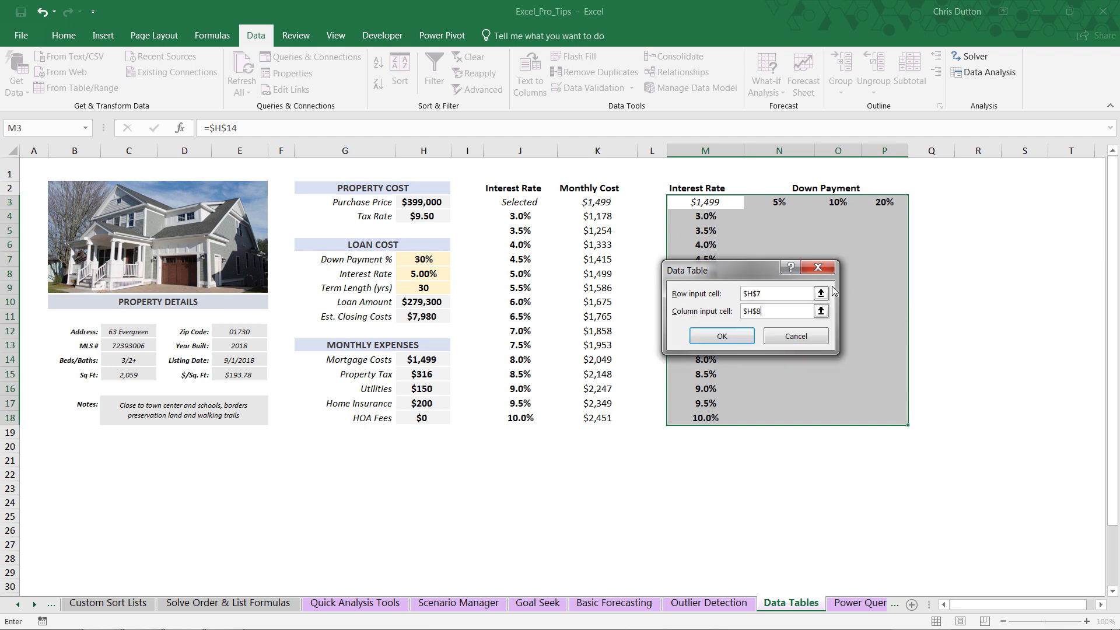
click(736, 335)
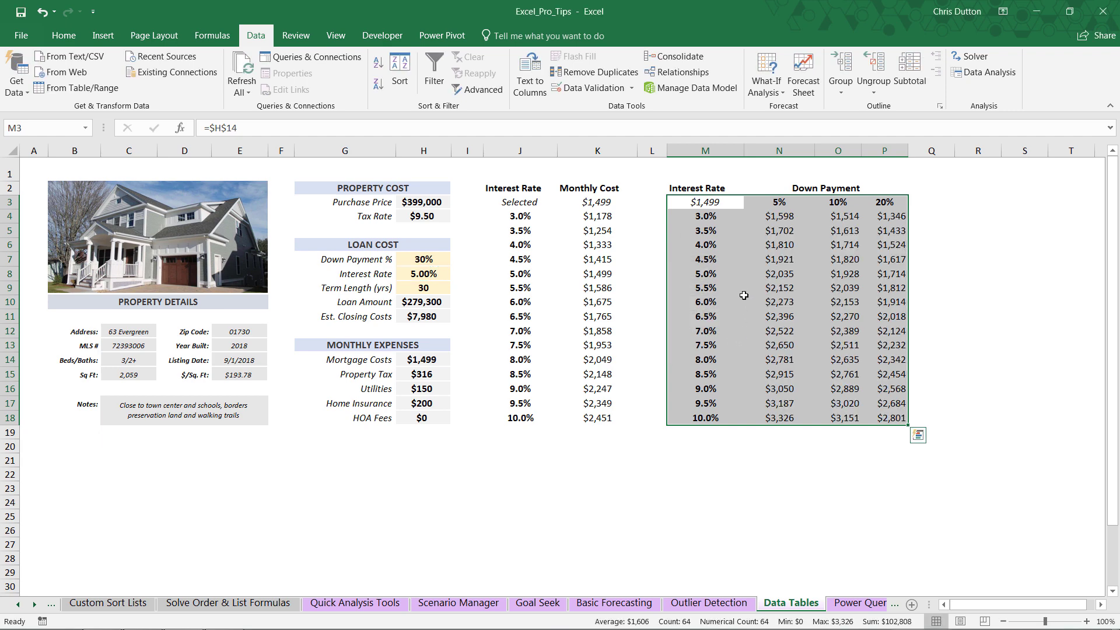
click(768, 216)
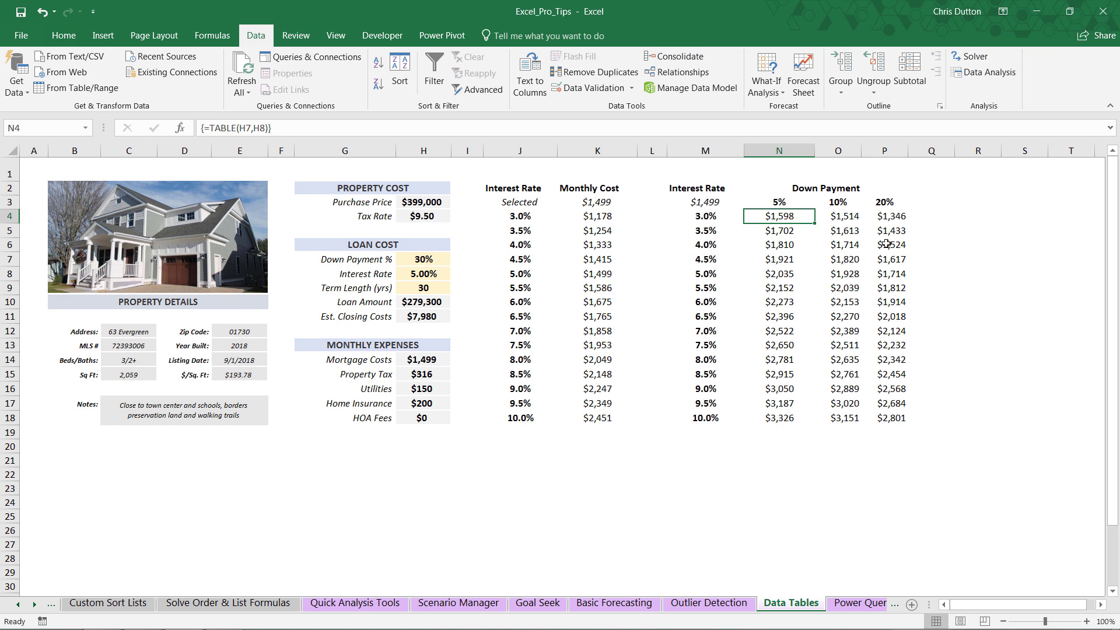
key(Down)
key(Down)
key(Down)
key(Down)
key(Down)
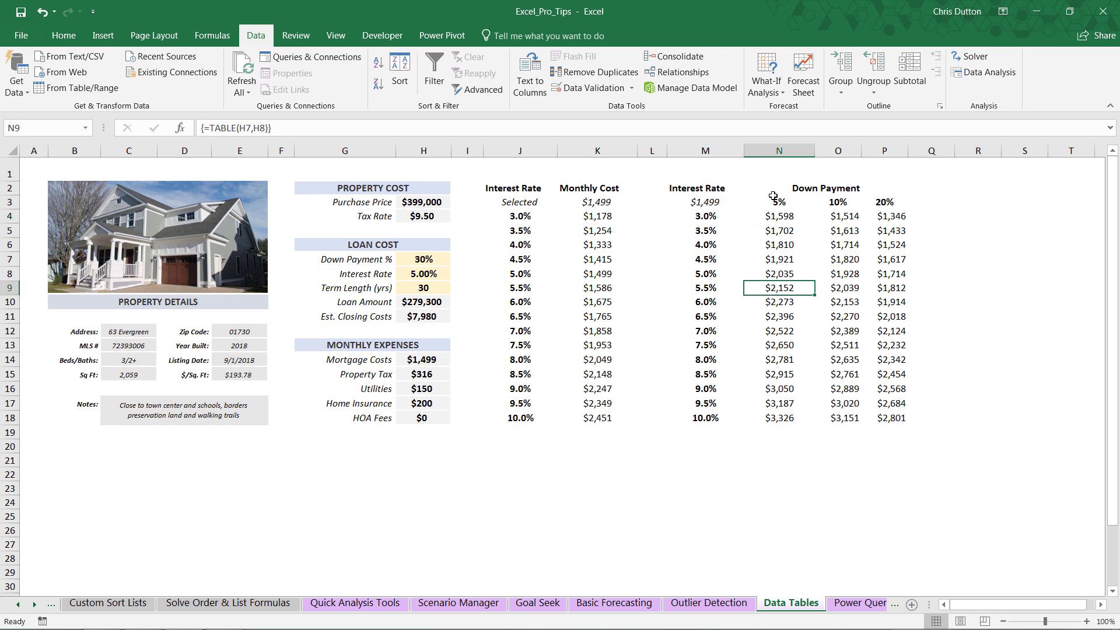